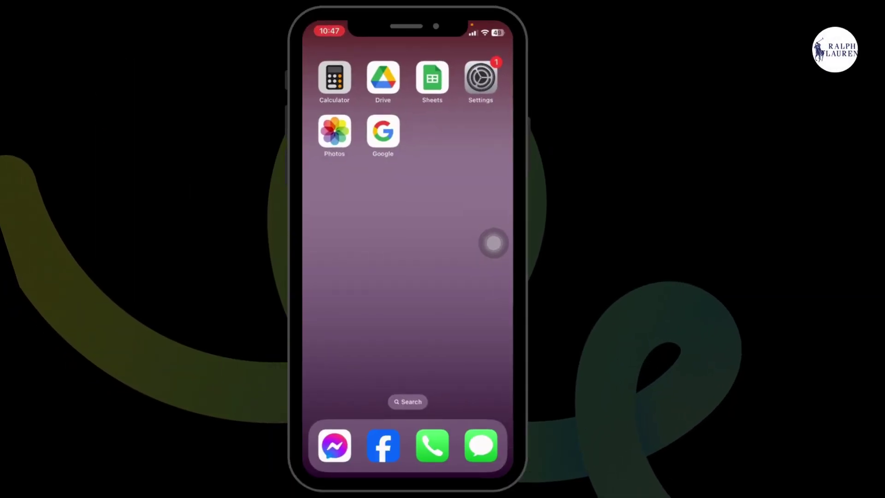
# - Search for the site address ralphlauren.com from the Google app
pyautogui.click(383, 131)
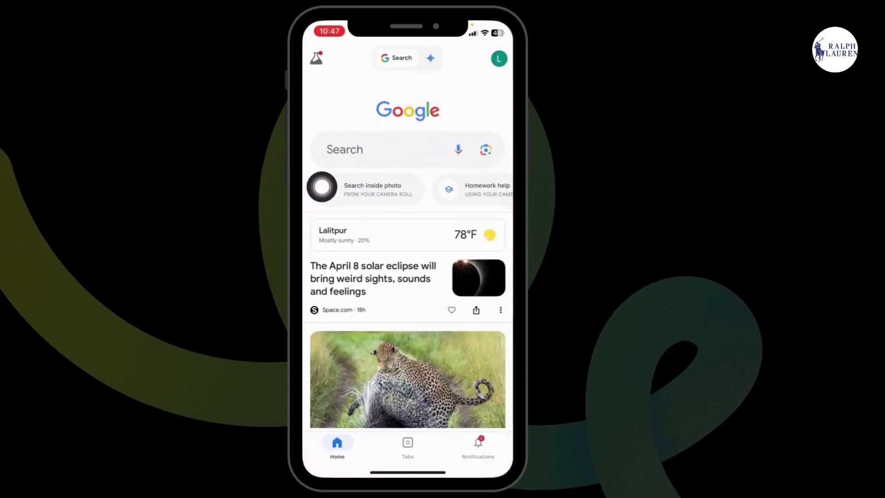
pyautogui.click(359, 150)
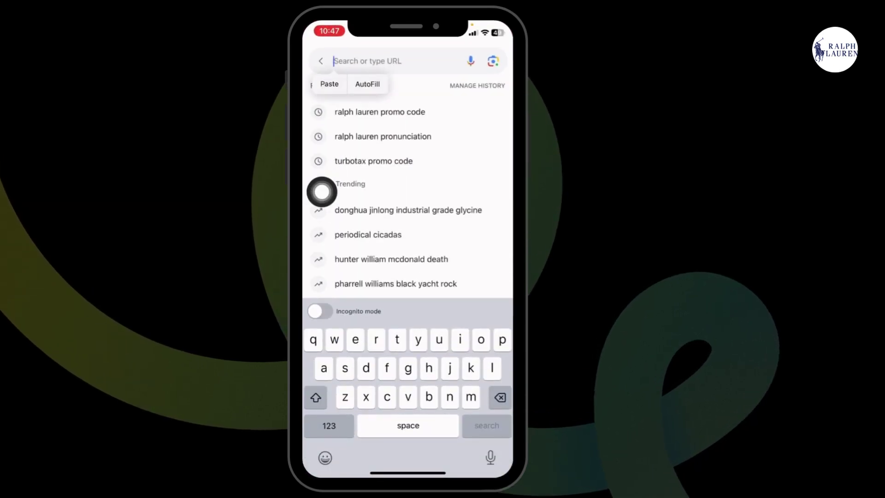
pyautogui.write('ralphlauren.com')
pyautogui.press('Return')
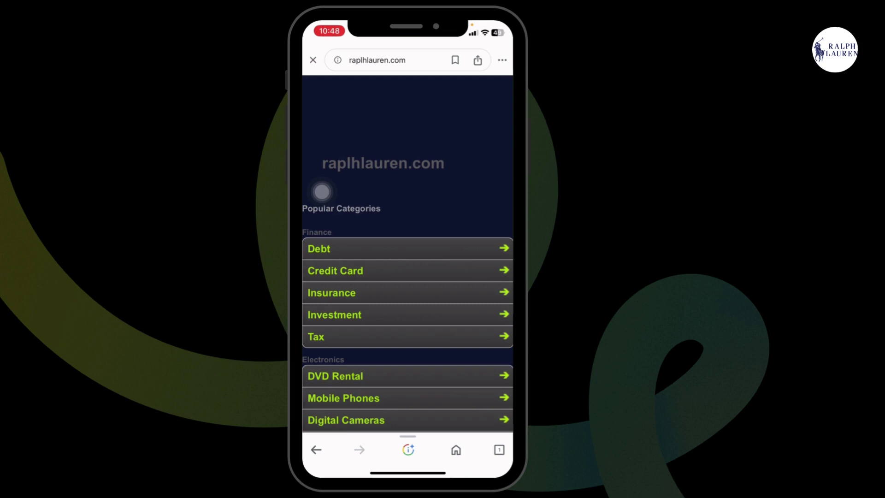
pyautogui.scroll(-5, 321, 191)
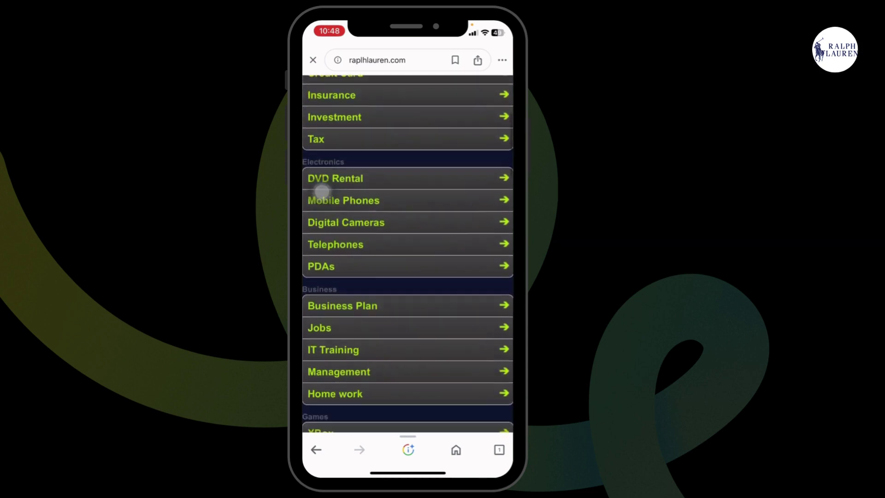
pyautogui.scroll(-5, 322, 191)
pyautogui.scroll(-5, 318, 194)
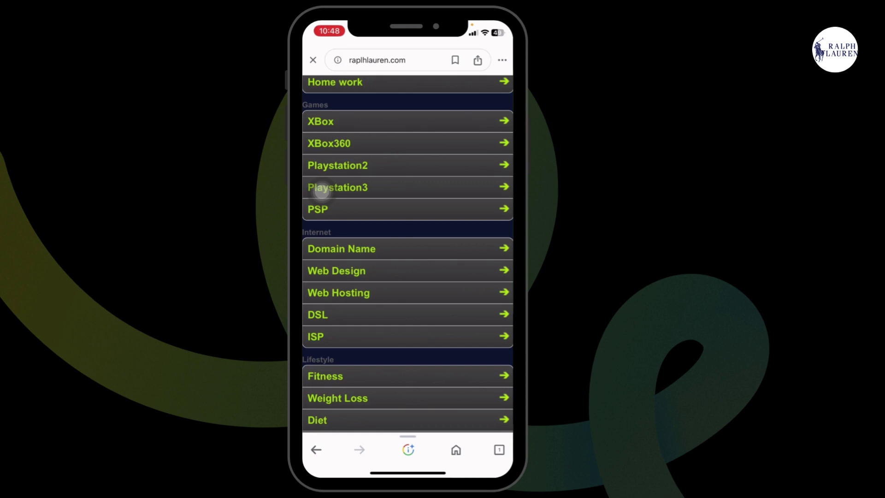
pyautogui.scroll(3, 322, 191)
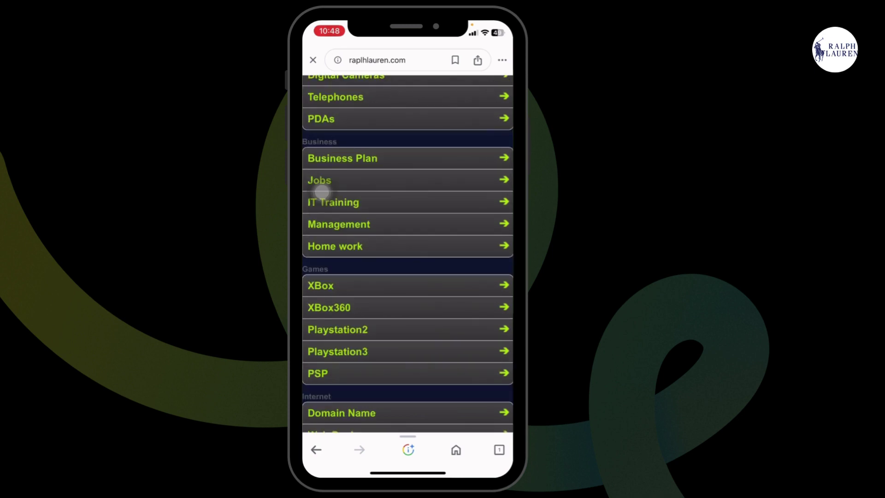
# - In a new tab, rerun the recent search 'ralph lauren promo code'
pyautogui.click(499, 449)
pyautogui.click(474, 413)
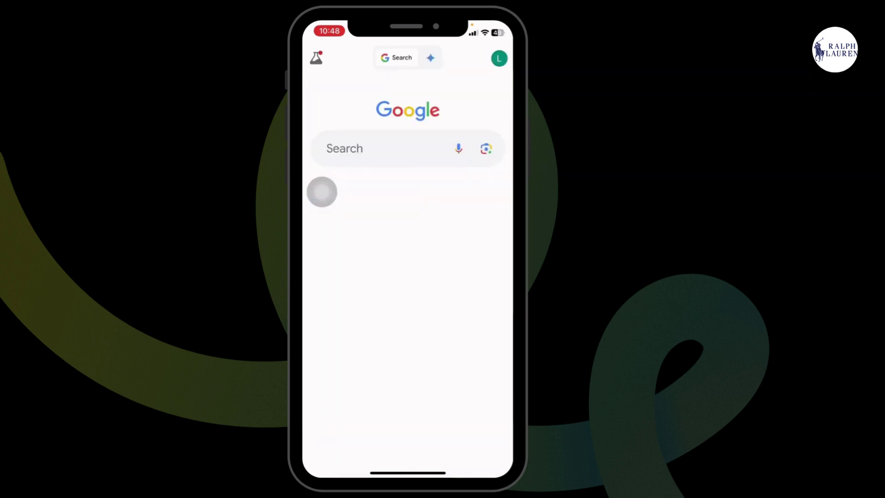
pyautogui.click(387, 147)
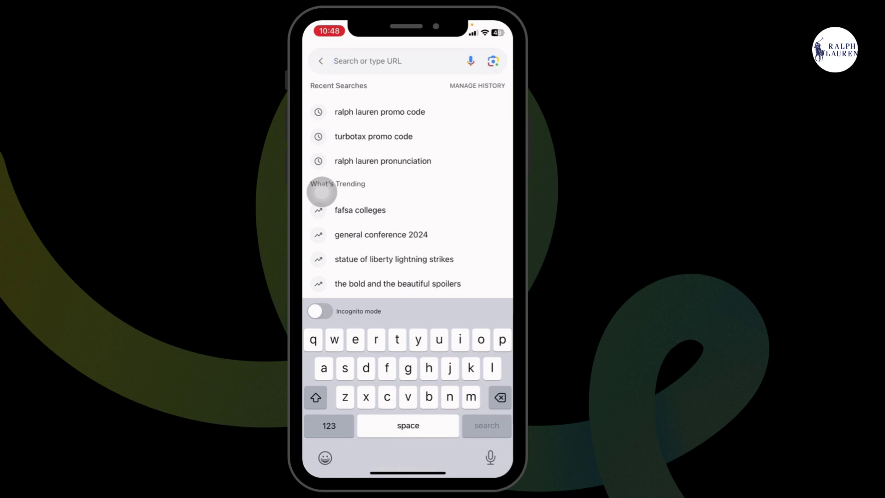
pyautogui.click(379, 111)
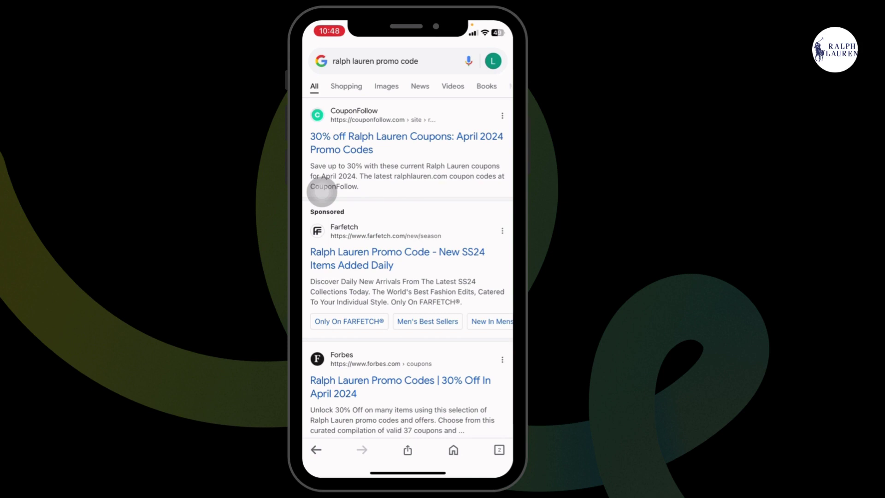
pyautogui.scroll(-2, 323, 194)
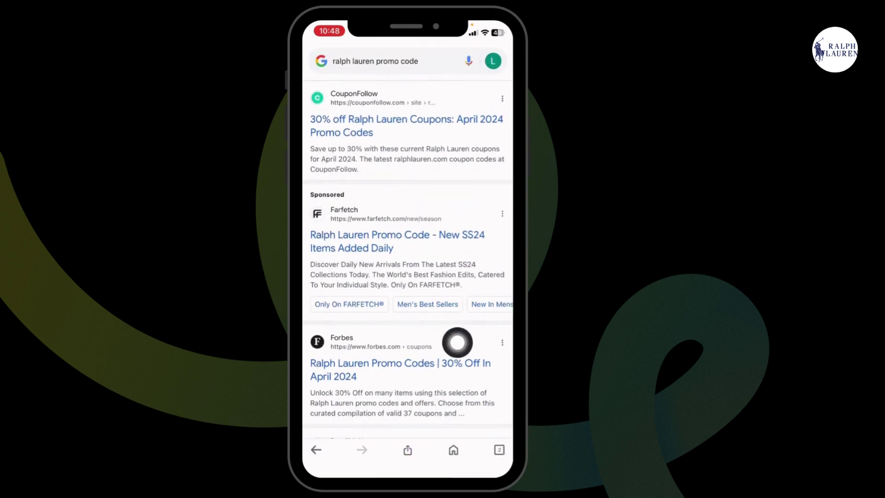
pyautogui.scroll(2, 457, 342)
pyautogui.scroll(-3, 493, 345)
pyautogui.scroll(3, 494, 346)
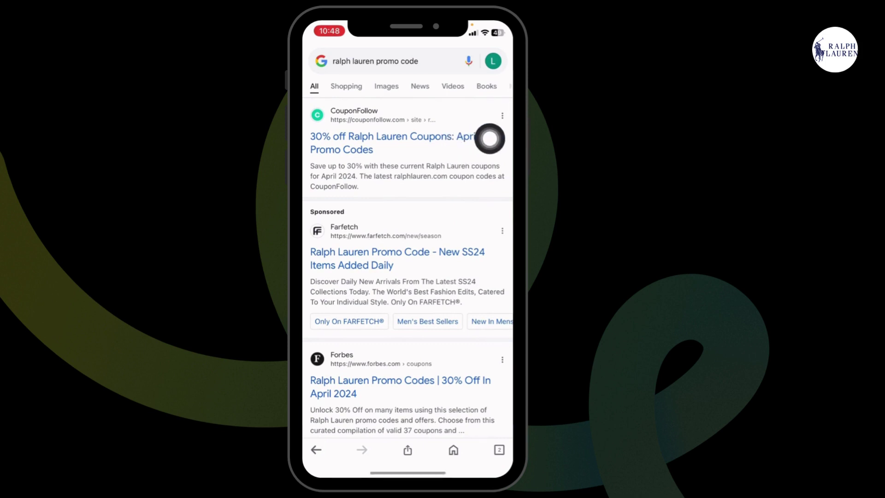
# - Open CouponFollow's Ralph Lauren coupons and reveal the $10 Off Any Purchase code
pyautogui.click(490, 138)
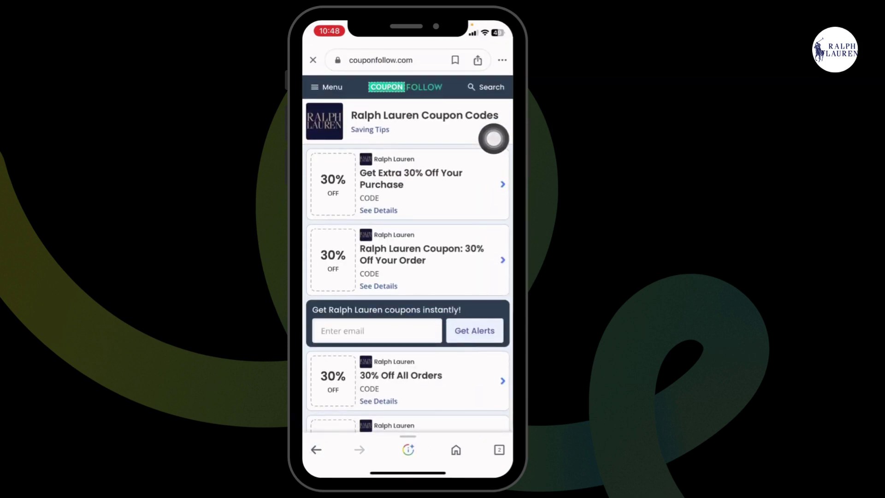
pyautogui.scroll(-2, 493, 139)
pyautogui.scroll(-3, 493, 237)
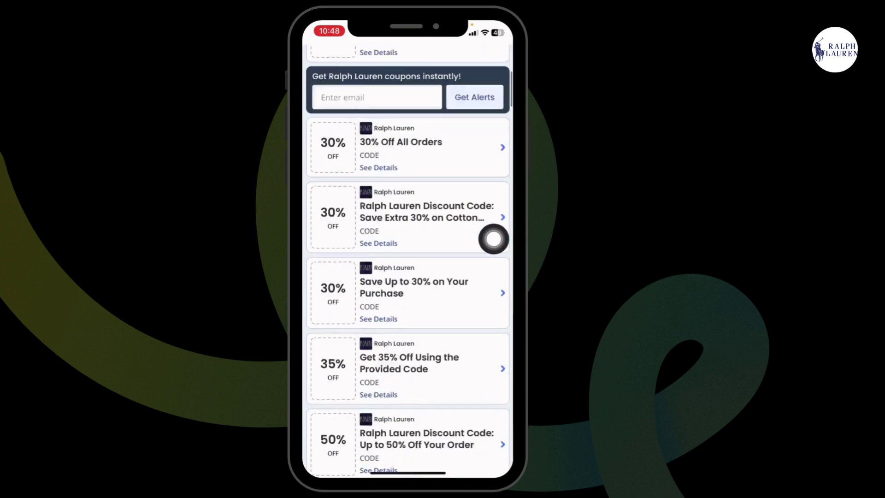
pyautogui.scroll(-5, 494, 236)
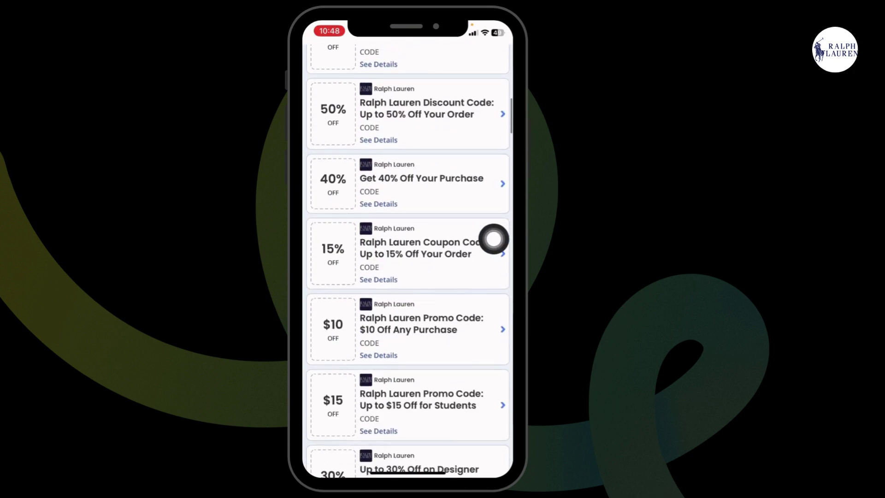
pyautogui.scroll(-1, 493, 239)
pyautogui.scroll(-2, 493, 240)
pyautogui.scroll(-1, 493, 239)
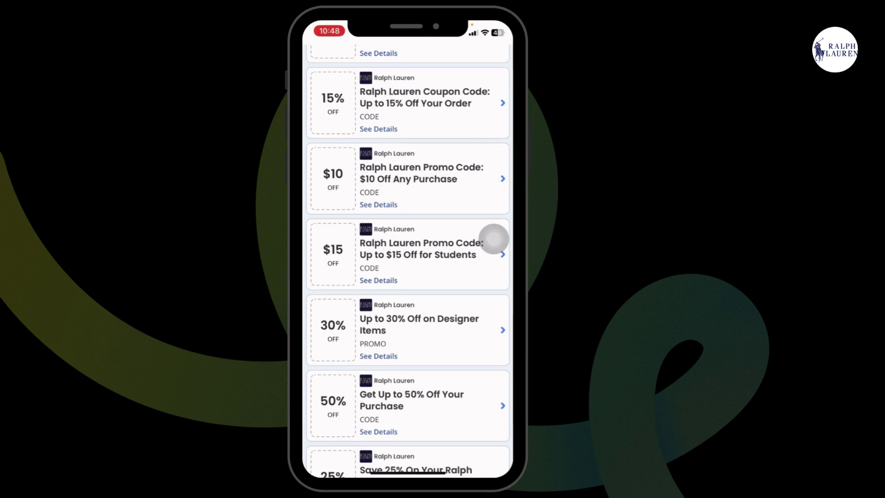
pyautogui.click(399, 192)
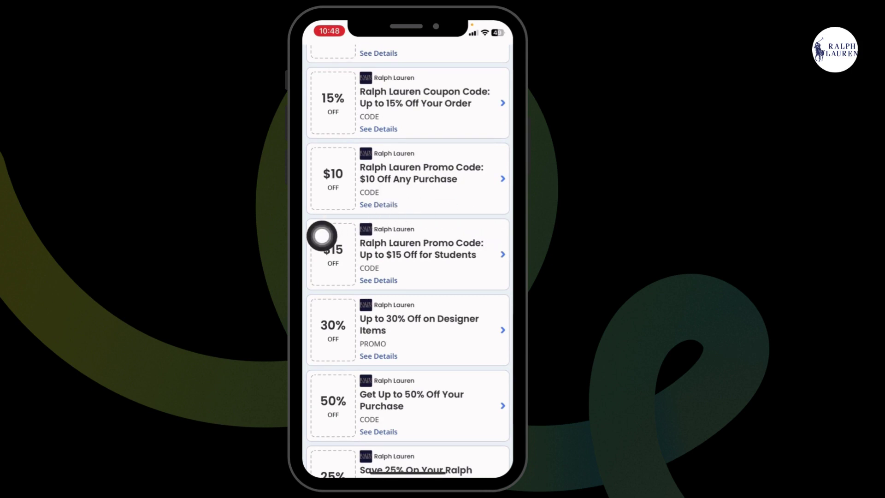
# - Copy the promo code ESCUELA2010
pyautogui.click(421, 174)
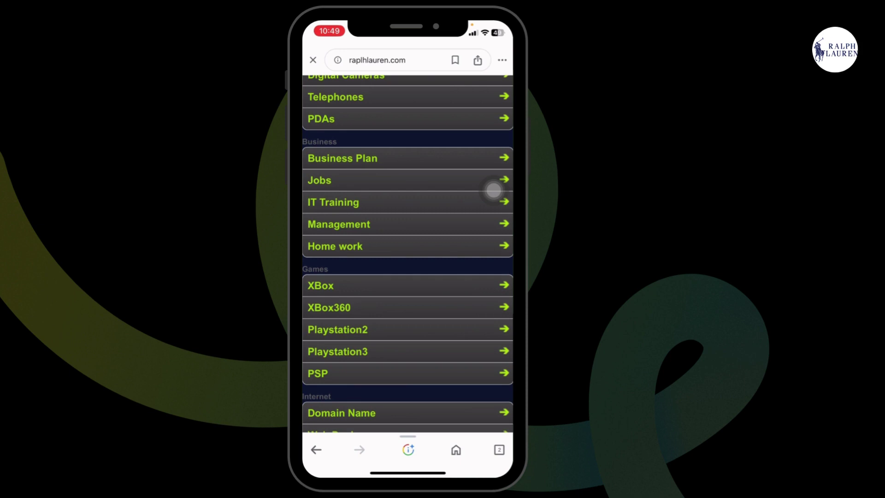
pyautogui.scroll(2, 493, 191)
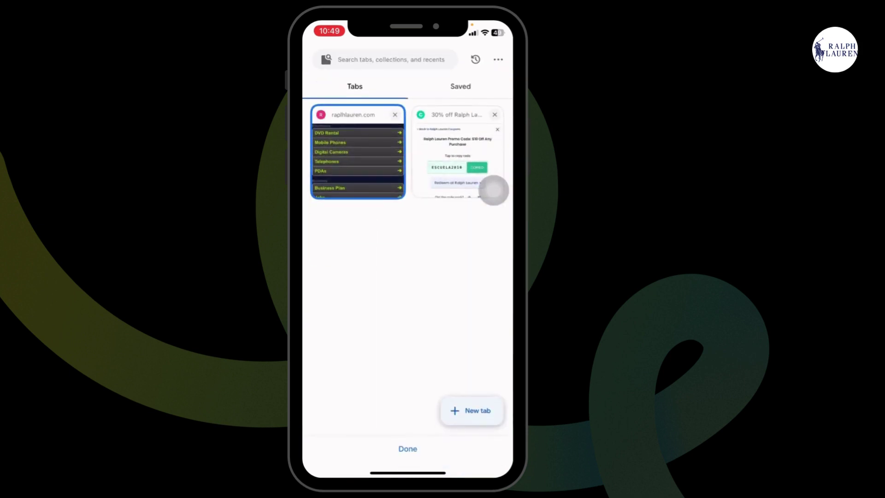
pyautogui.scroll(-3, 493, 191)
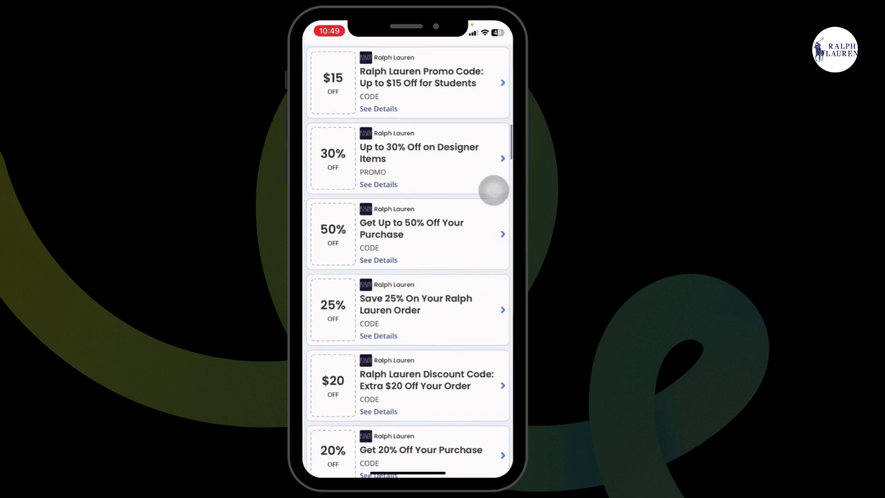
pyautogui.scroll(-3, 493, 190)
pyautogui.scroll(-3, 493, 190)
pyautogui.scroll(3, 493, 190)
pyautogui.scroll(2, 492, 190)
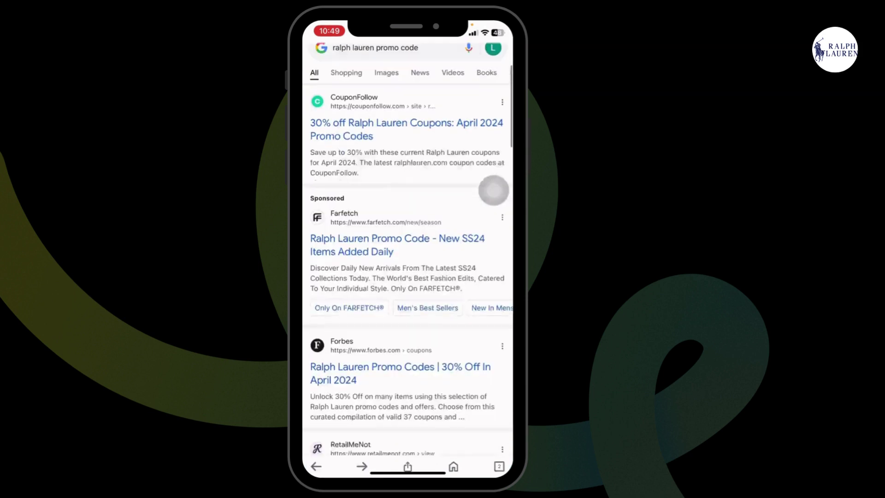
pyautogui.scroll(-3, 493, 190)
pyautogui.scroll(-4, 493, 191)
pyautogui.scroll(-3, 493, 191)
pyautogui.scroll(-2, 492, 191)
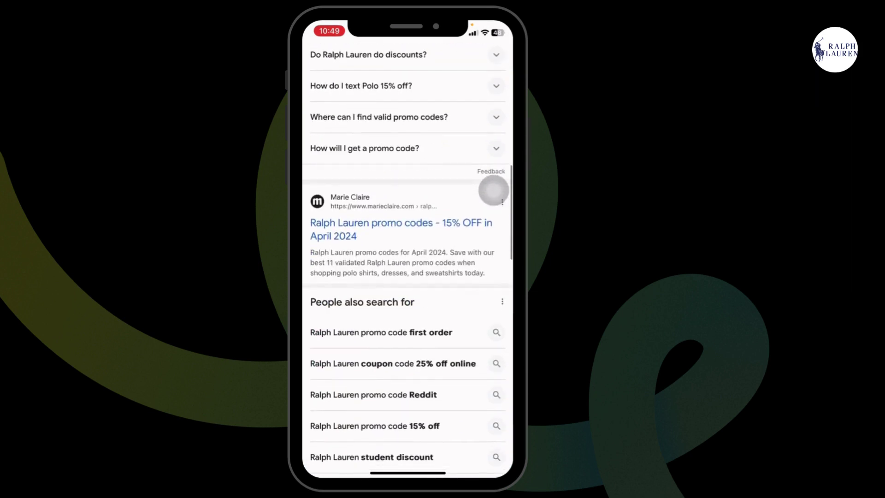